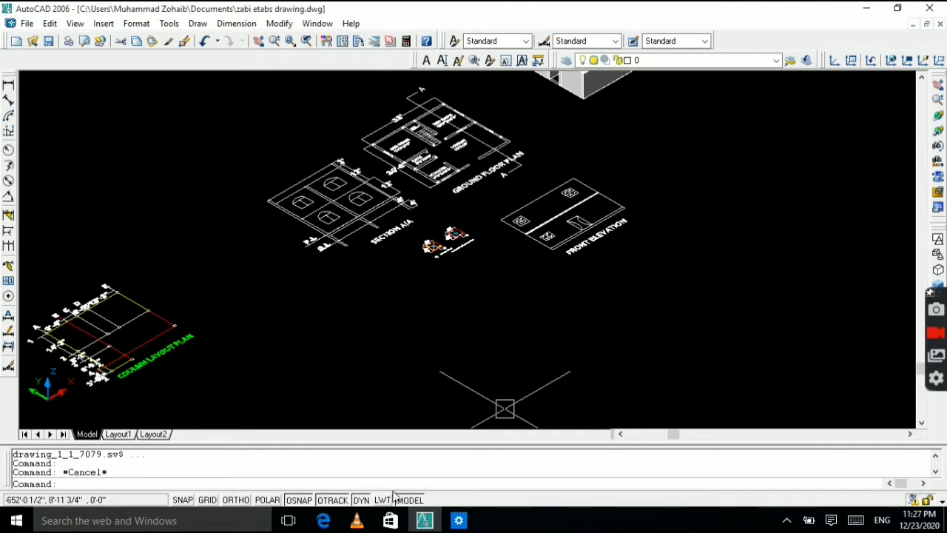
Step: Look over the isometric drawing, examining the floor plan, section, elevation and 3D wall model
scroll(605, 131, down, 6)
scroll(535, 185, up, 4)
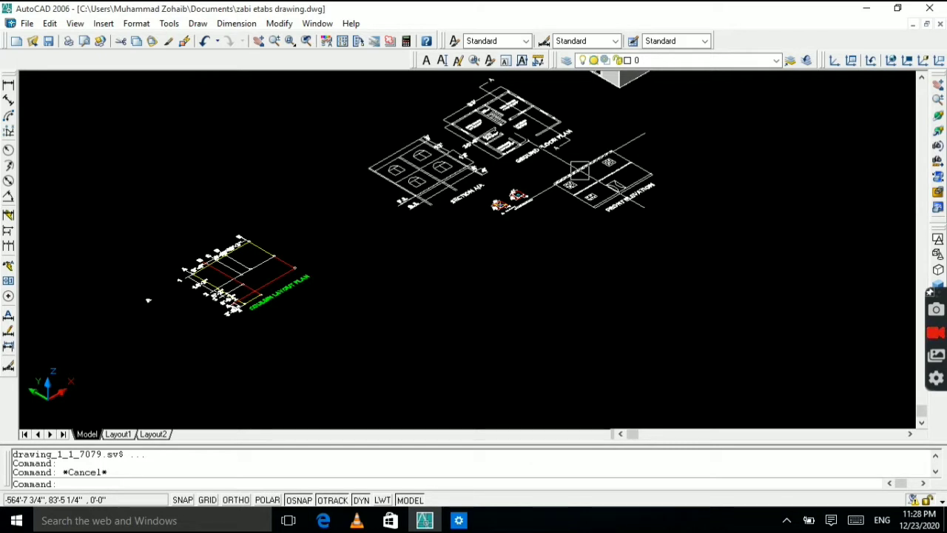
scroll(599, 122, down, 2)
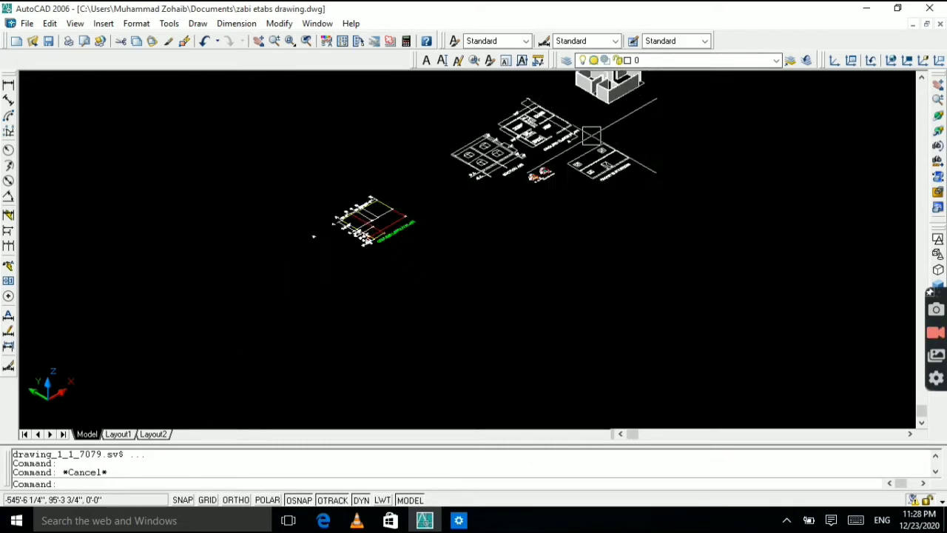
scroll(614, 114, down, 1)
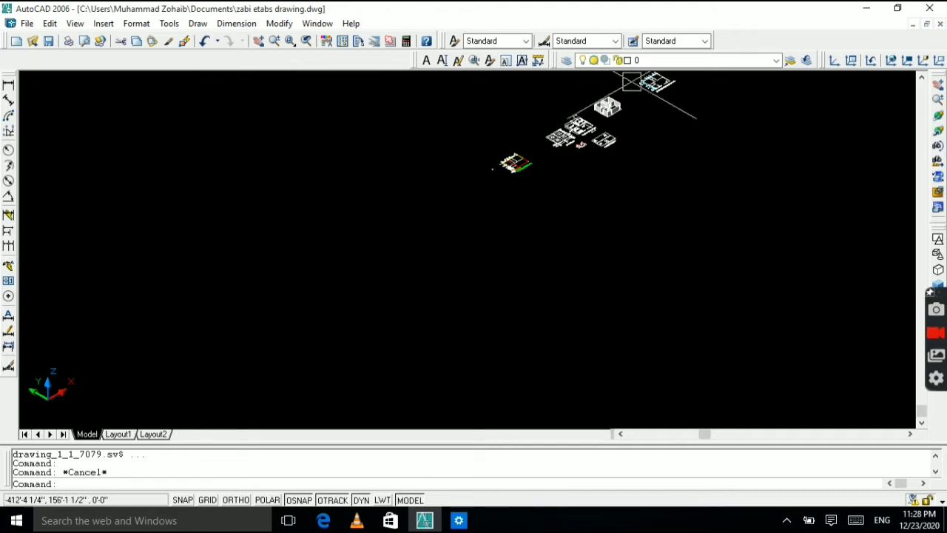
scroll(584, 120, up, 3)
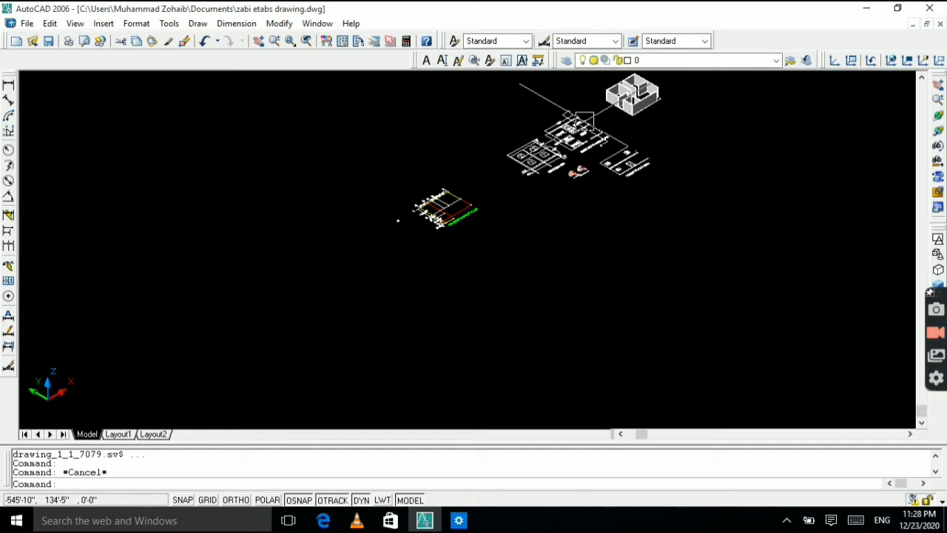
scroll(574, 114, up, 2)
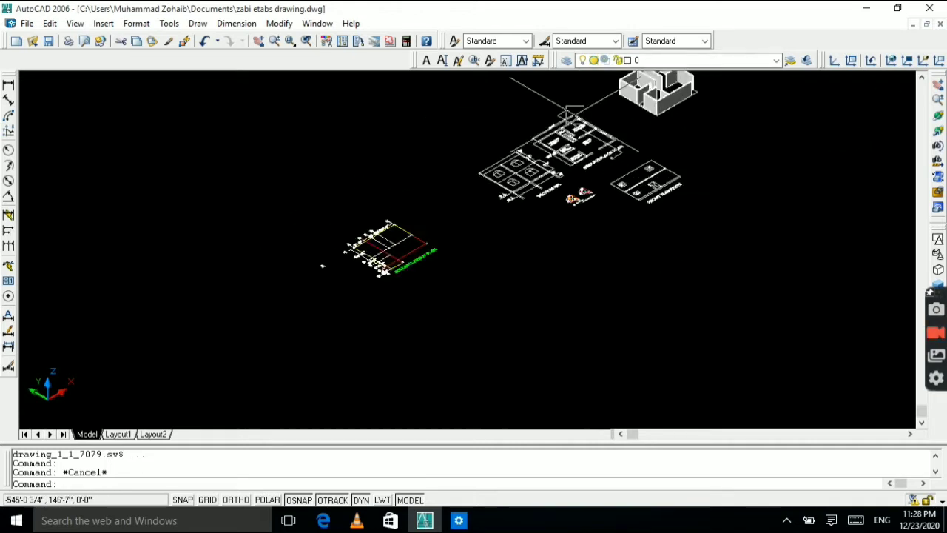
scroll(584, 119, up, 3)
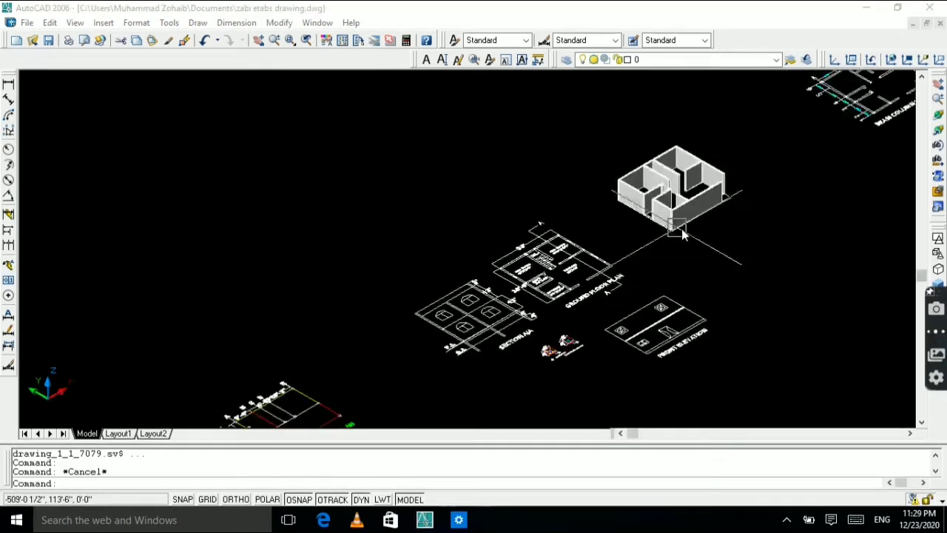
scroll(684, 228, up, 2)
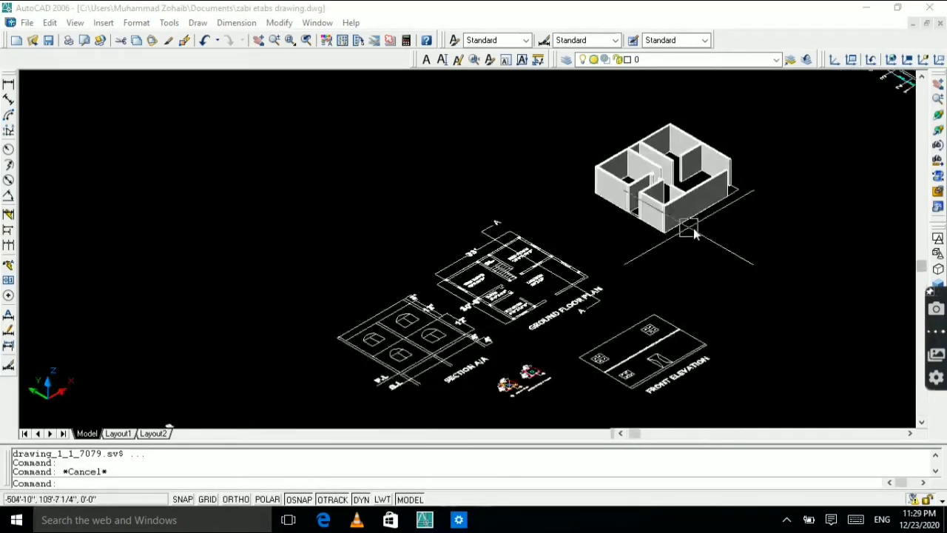
scroll(694, 232, up, 2)
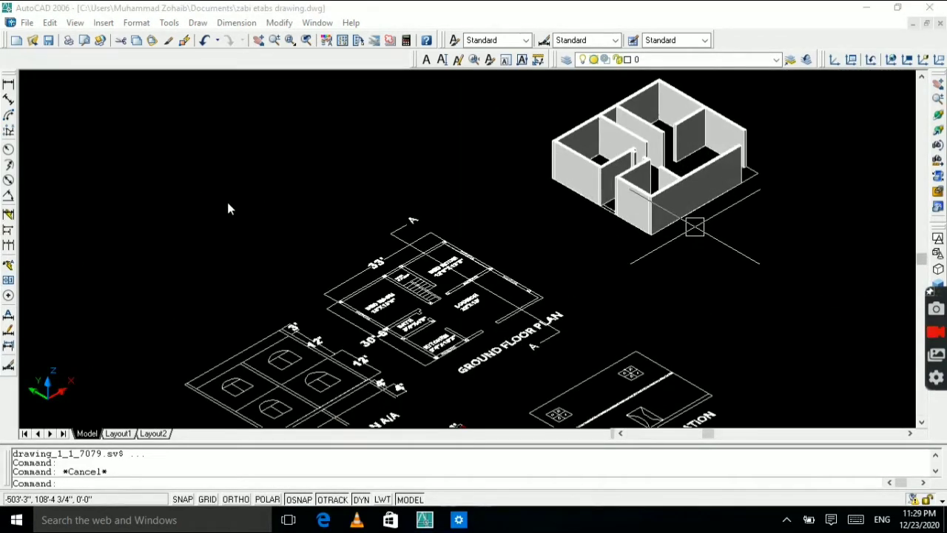
Step: Switch the isometric model view to the Top view to show all plans flat
click(49, 22)
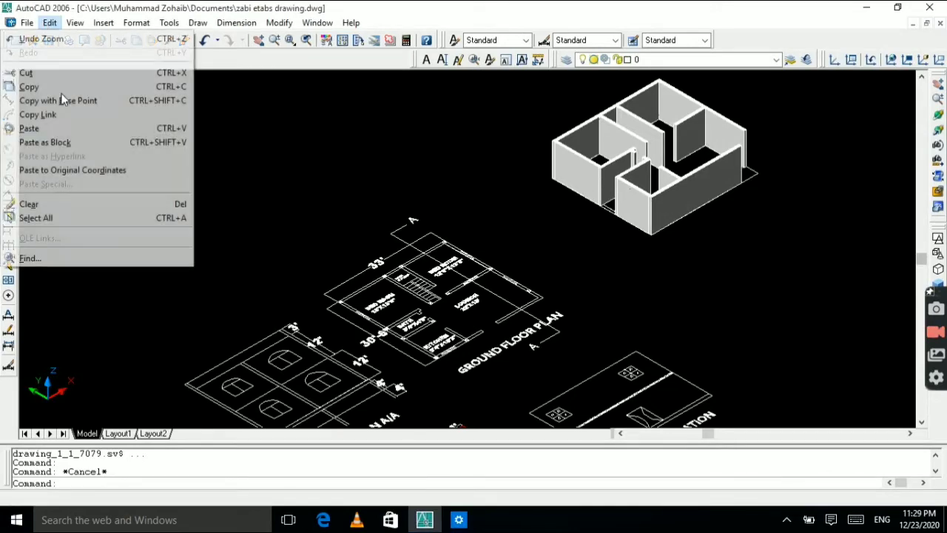
click(291, 139)
click(74, 23)
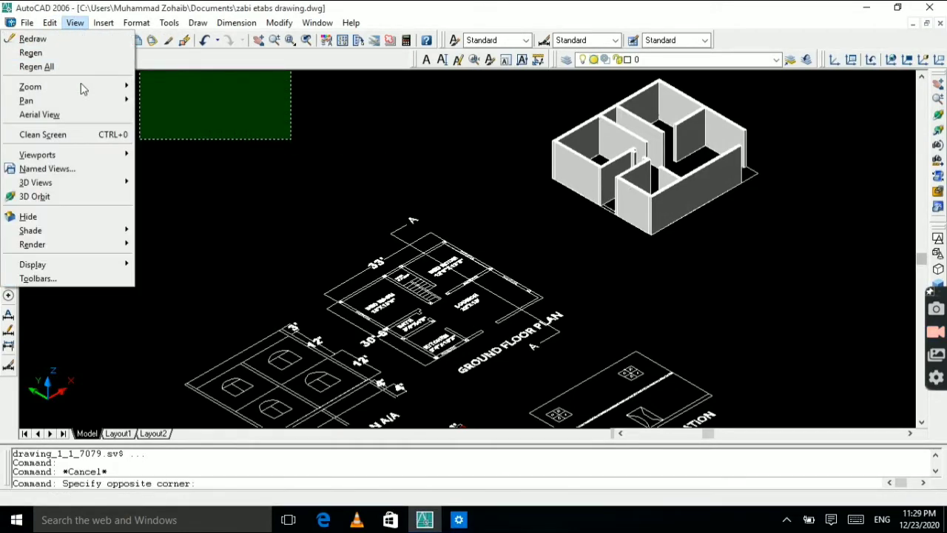
mouse_move(44, 182)
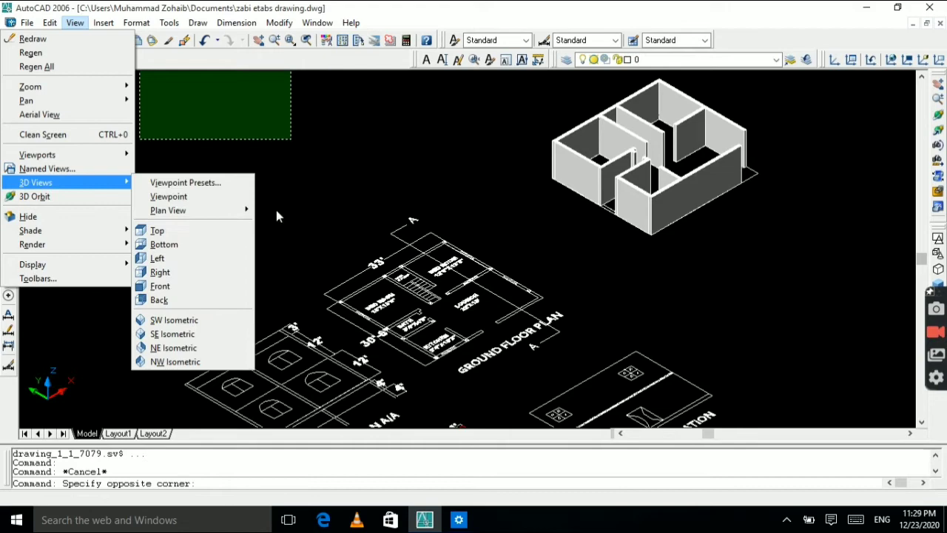
click(185, 230)
scroll(627, 236, down, 2)
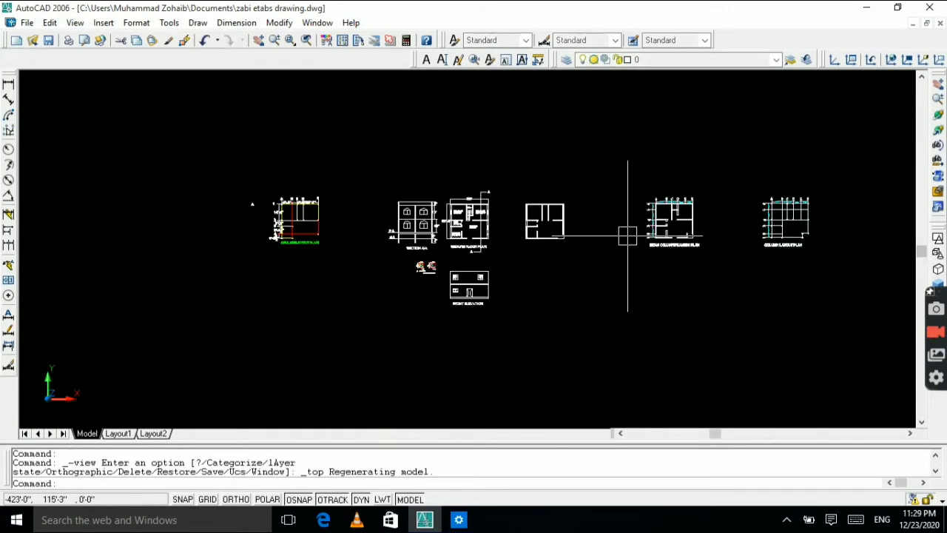
key(Escape)
scroll(524, 296, up, 3)
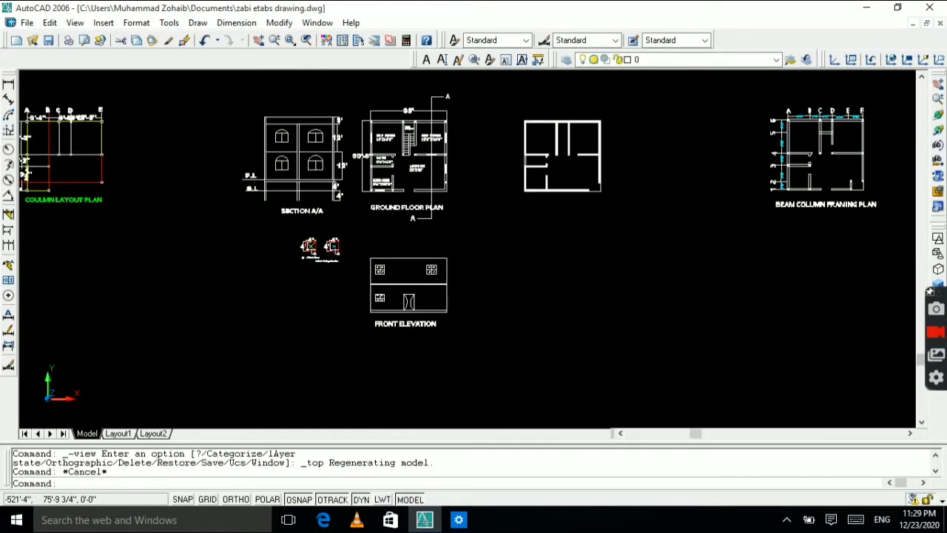
text(t)
key(Return)
click(662, 311)
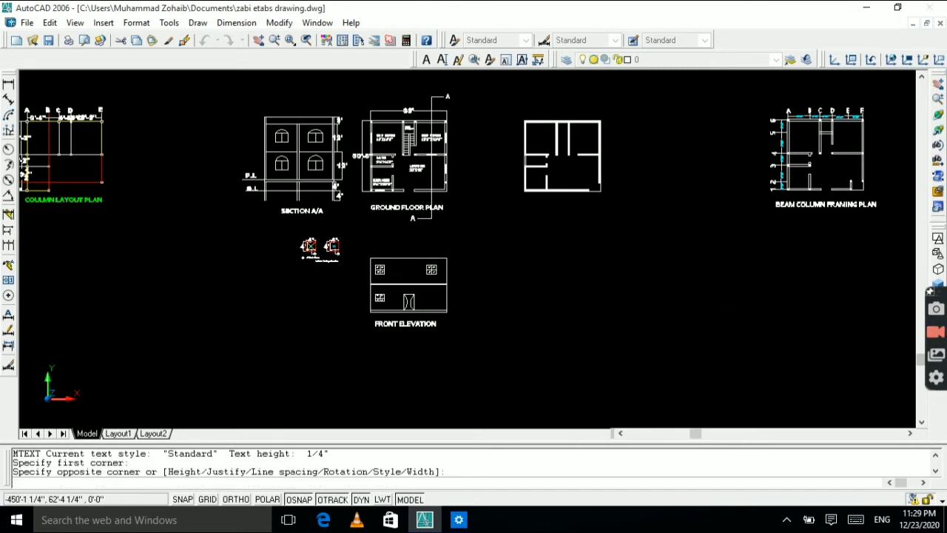
click(514, 236)
key(Escape)
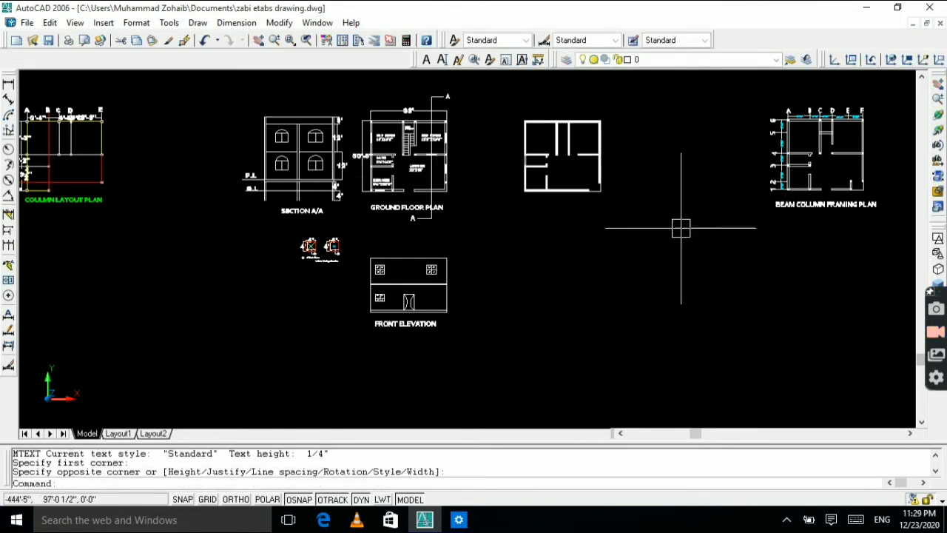
Step: Copy the FRONT ELEVATION title under the elevation to the empty area below the column layout plan
scroll(373, 326, up, 5)
click(351, 314)
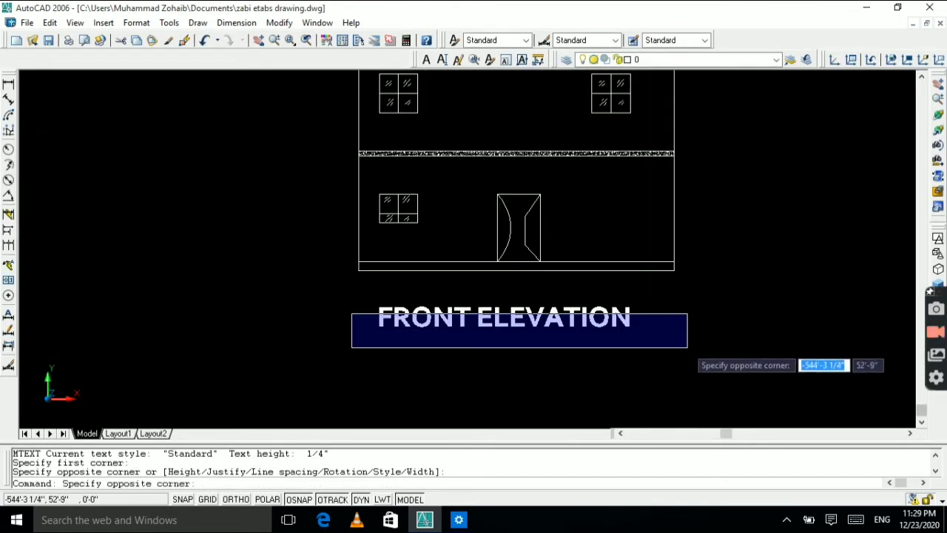
click(754, 357)
text(co)
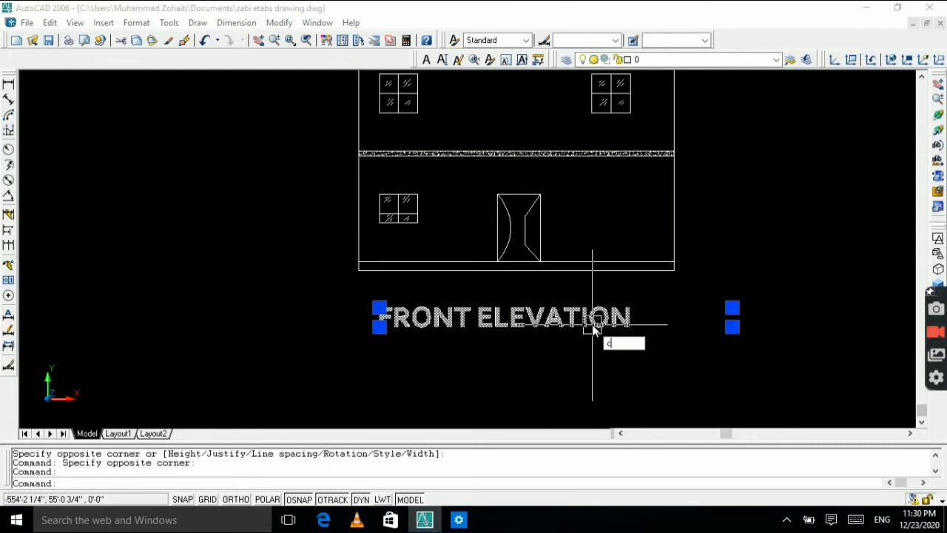
key(Return)
click(613, 327)
scroll(754, 284, down, 5)
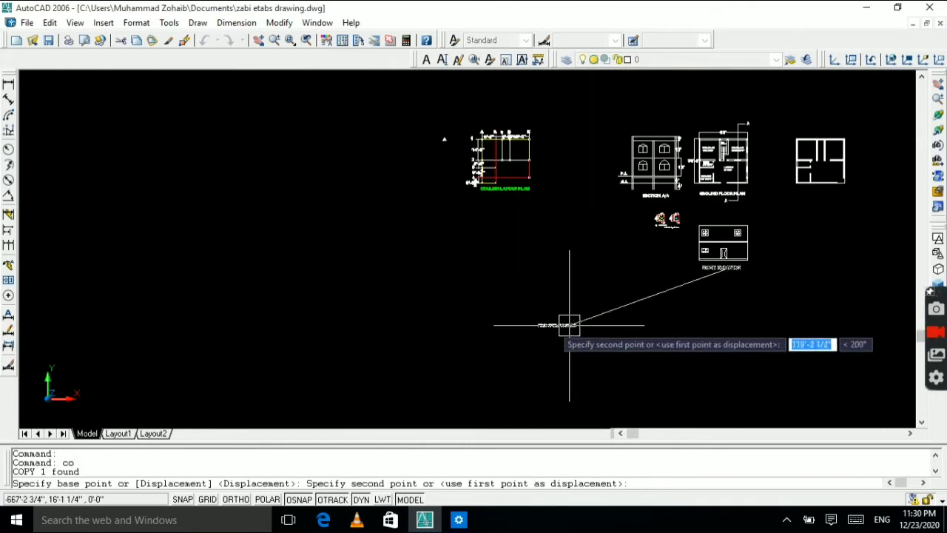
click(428, 313)
key(Escape)
Step: Explode the copied FRONT ELEVATION text into line outlines with the TXTEXP command
scroll(528, 269, up, 5)
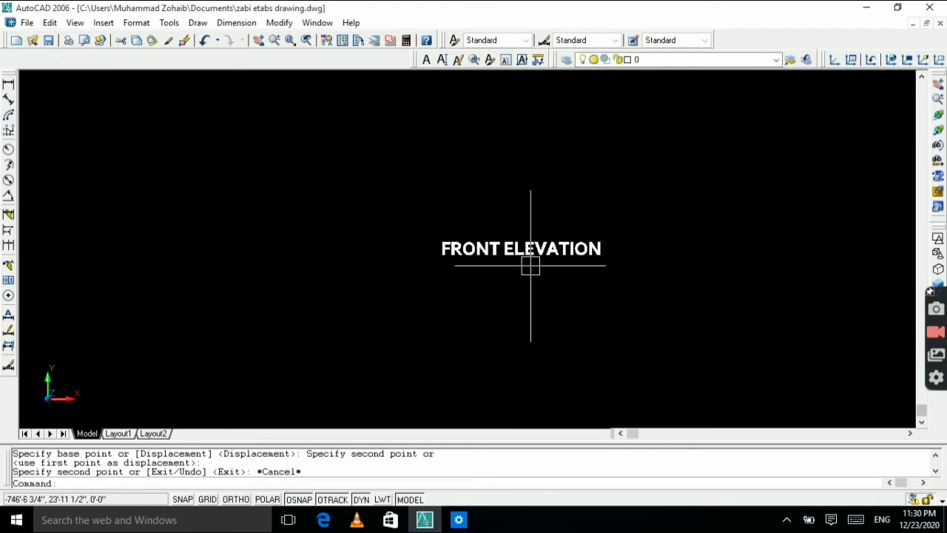
scroll(731, 224, down, 2)
scroll(795, 253, up, 2)
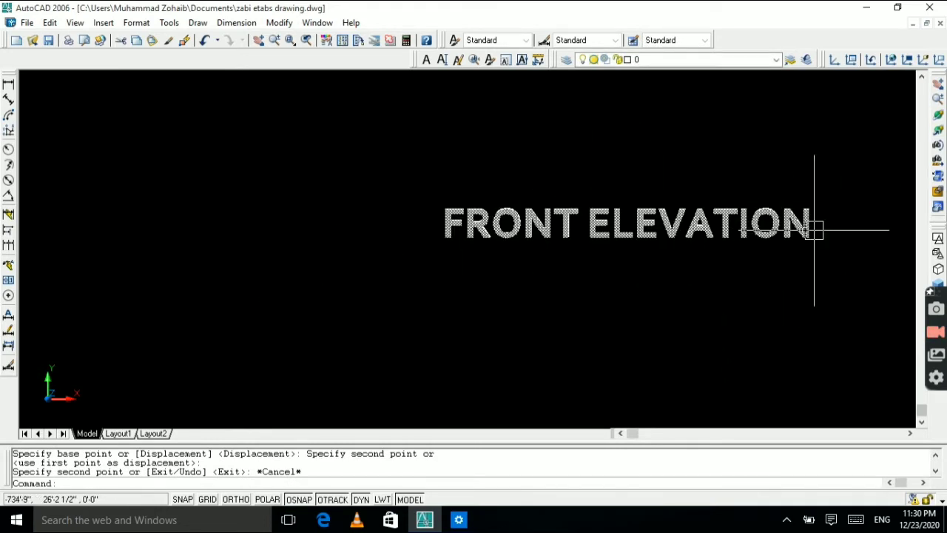
scroll(821, 266, down, 2)
scroll(839, 257, up, 3)
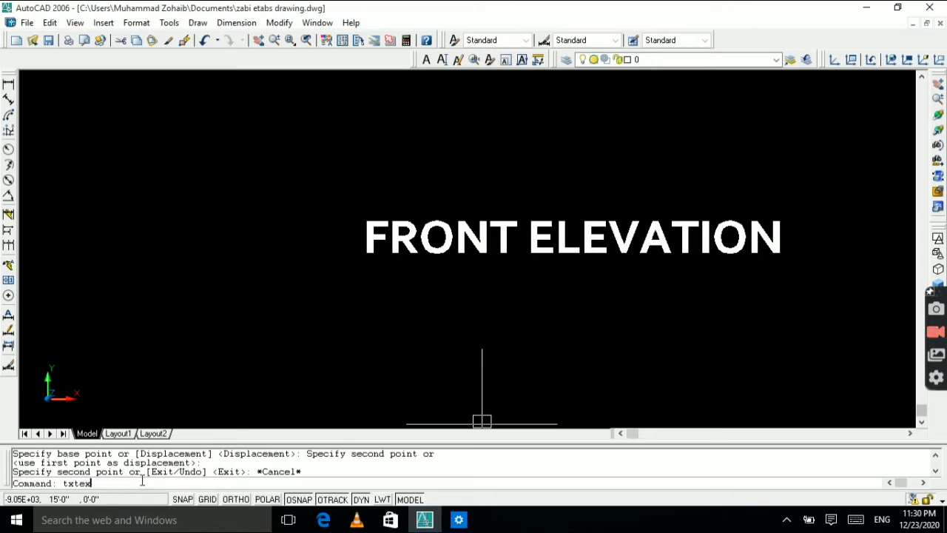
key(Return)
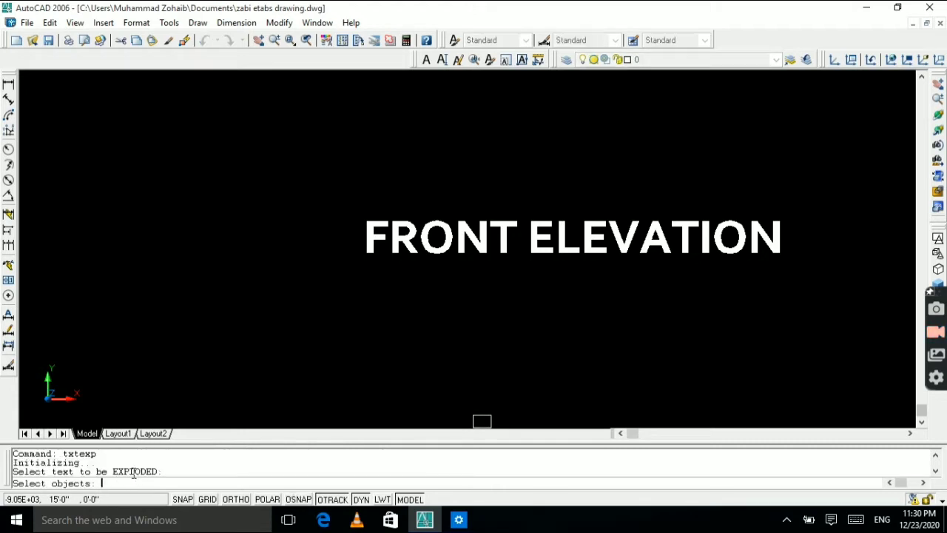
click(484, 243)
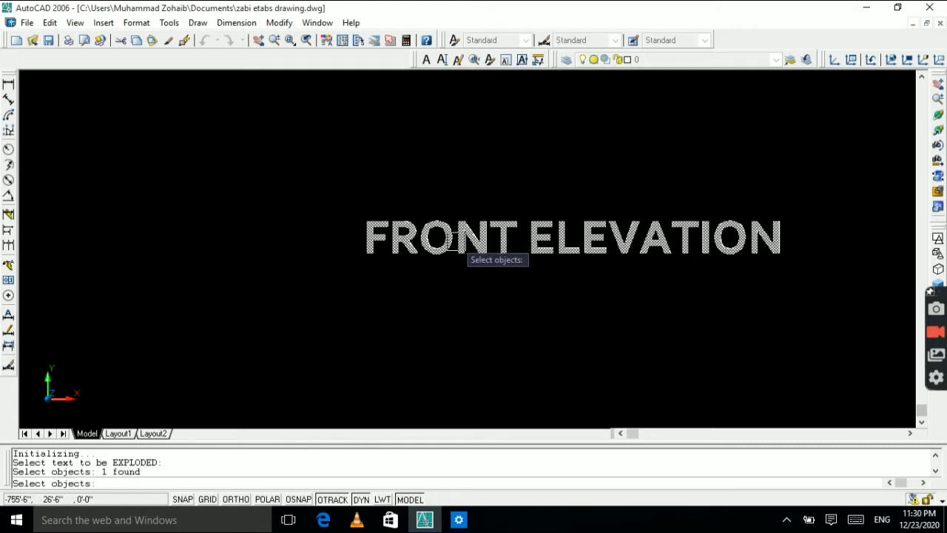
click(584, 238)
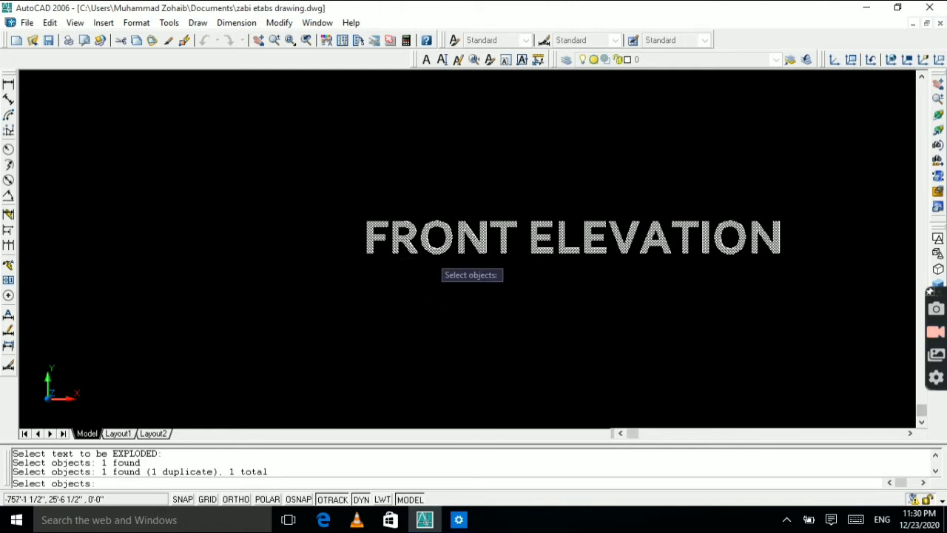
key(Return)
Step: Set the model to the southwest isometric view with the -VIEW command and its "sw" option
scroll(547, 243, up, 2)
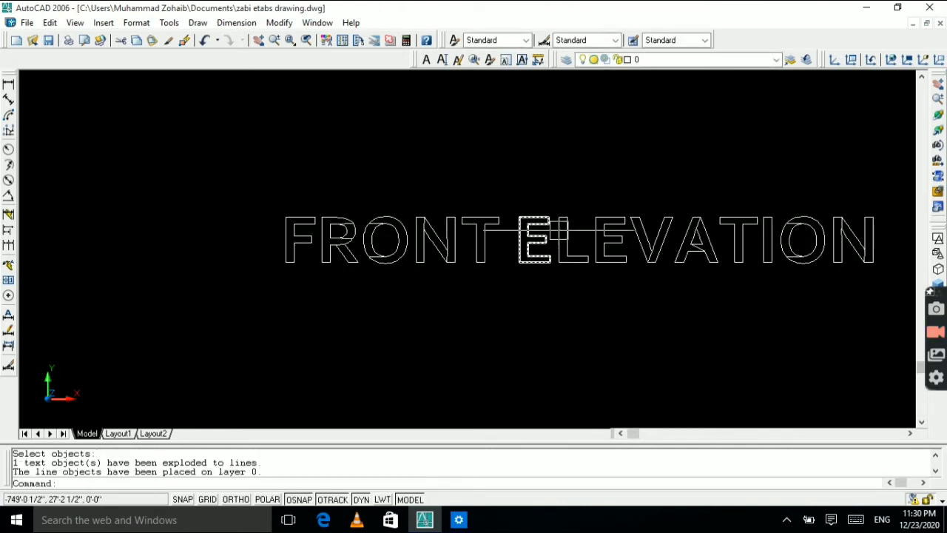
scroll(651, 239, down, 5)
scroll(666, 237, up, 2)
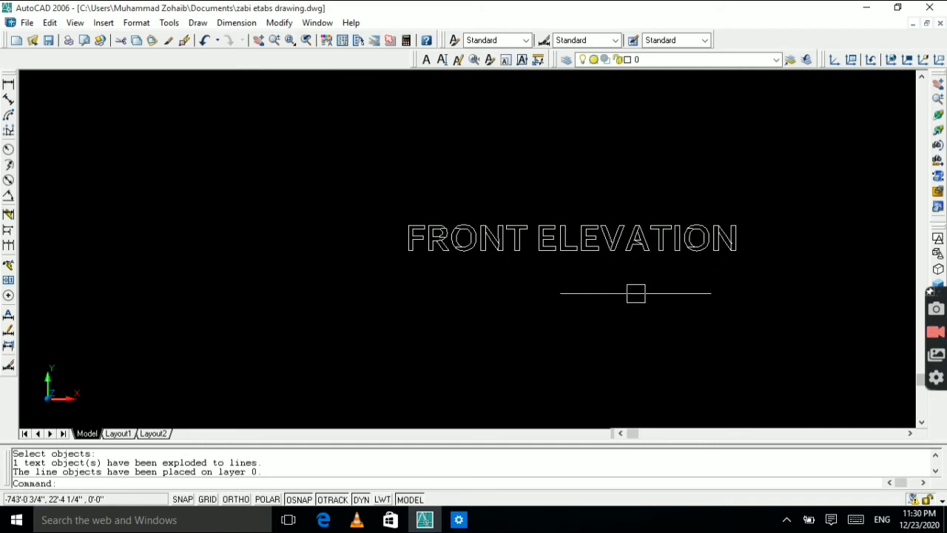
scroll(765, 234, up, 1)
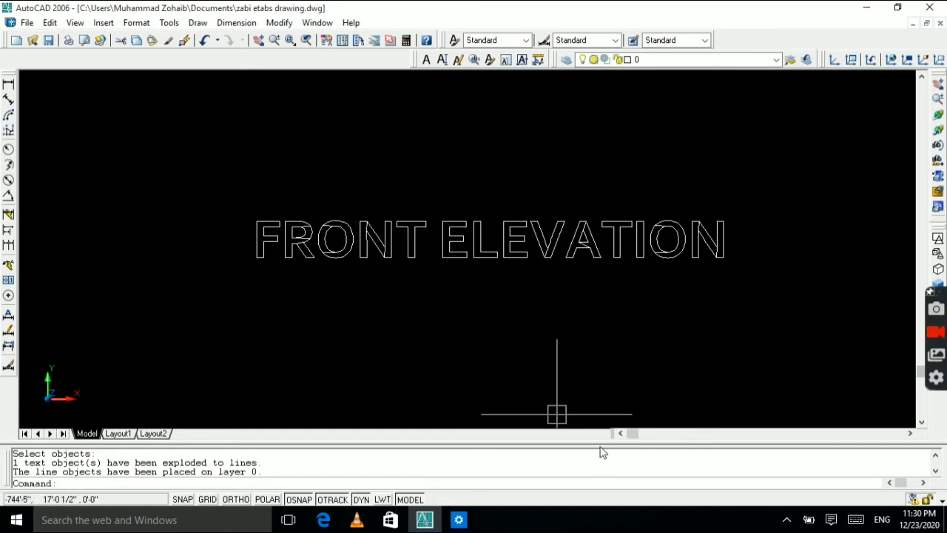
scroll(587, 296, down, 8)
scroll(630, 295, up, 8)
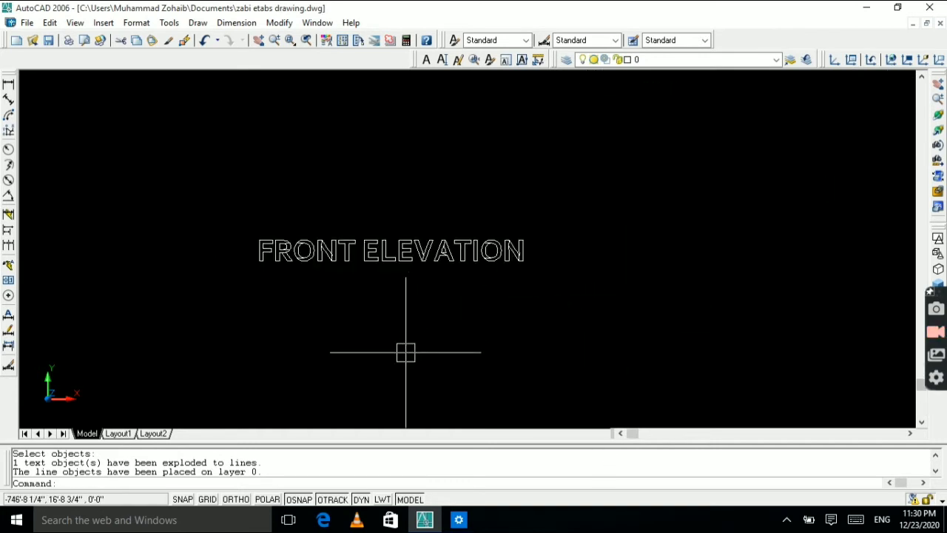
text(-view)
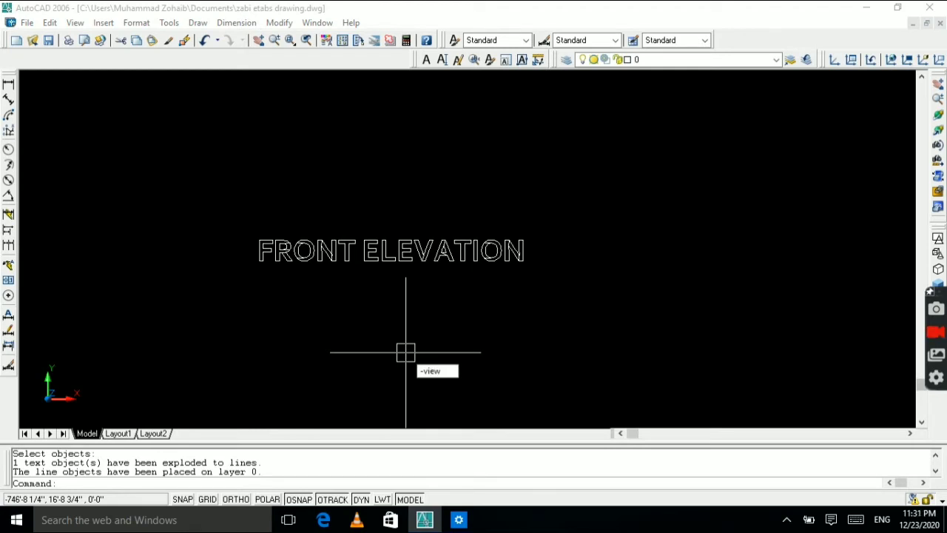
key(Return)
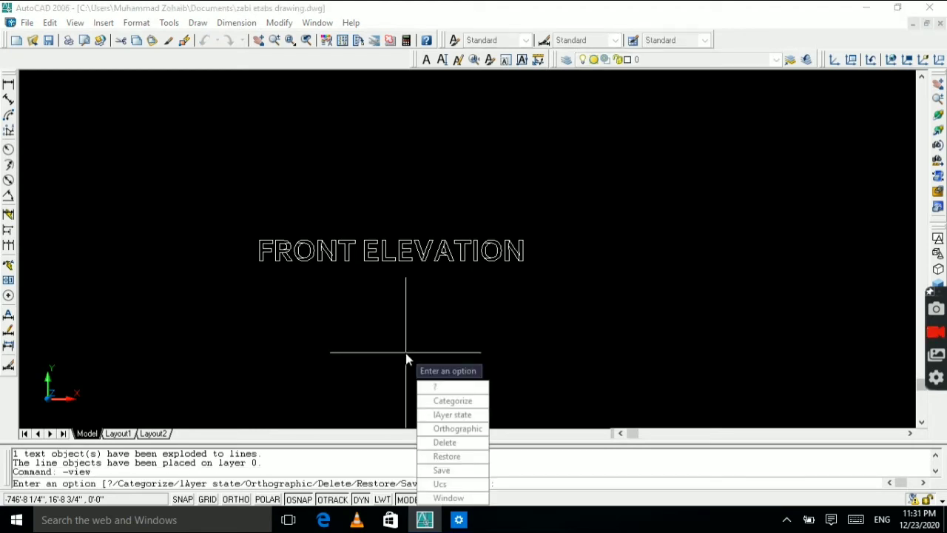
text(sw)
key(Return)
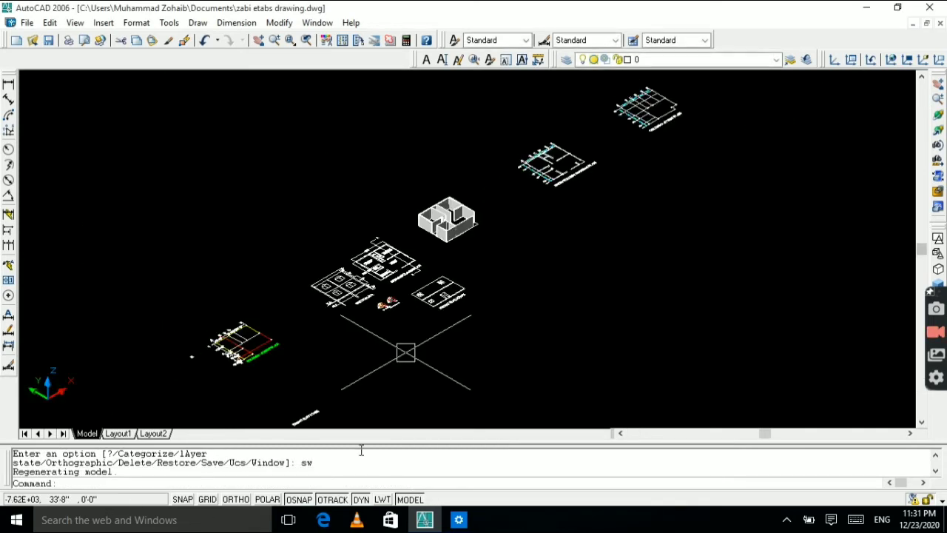
Step: Frame the exploded FRONT ELEVATION outlines in the isometric view and clear any active command
scroll(316, 412, down, 2)
scroll(250, 421, up, 8)
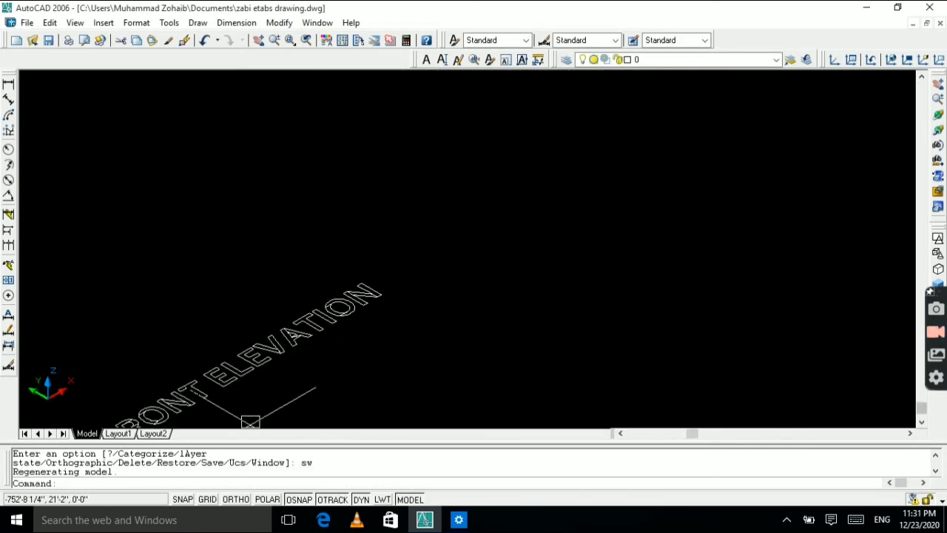
scroll(250, 421, down, 4)
scroll(166, 411, down, 2)
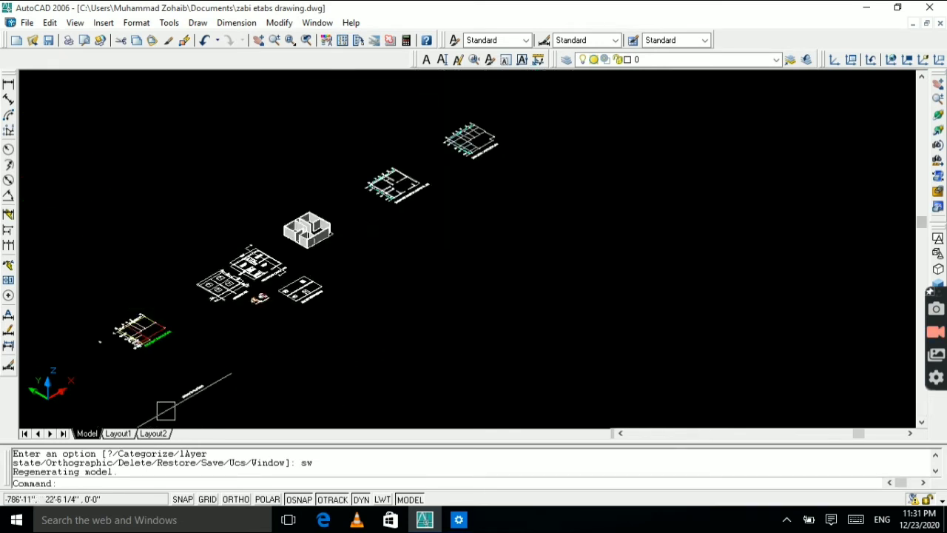
scroll(166, 411, up, 7)
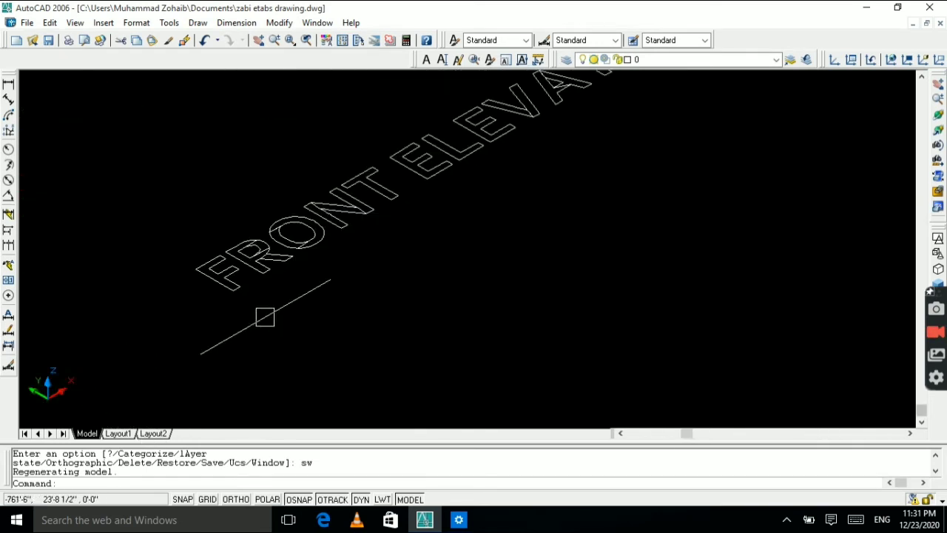
scroll(265, 316, down, 4)
key(Escape)
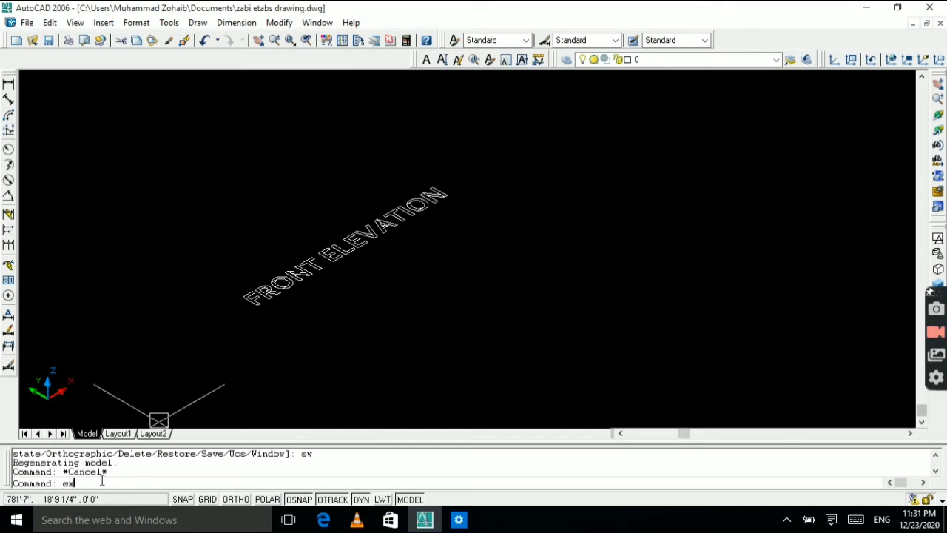
Step: Extrude all the exploded FRONT ELEVATION outlines to a height of 3' with the default taper angle of 0
key(Return)
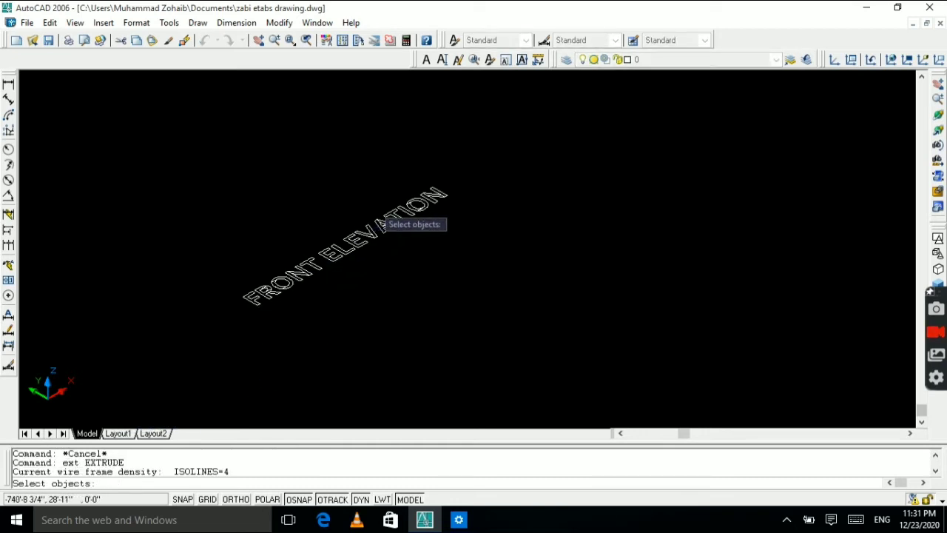
click(458, 166)
click(185, 343)
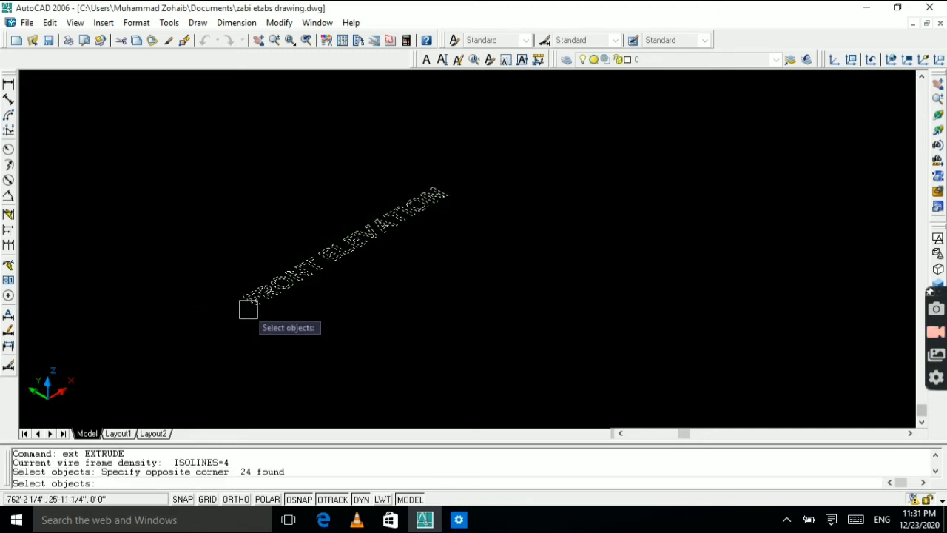
key(Return)
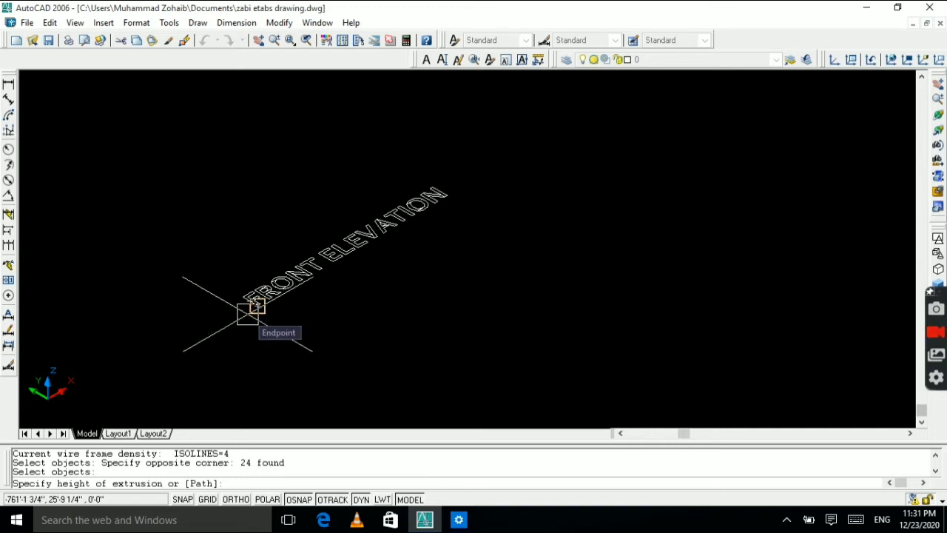
text(3)
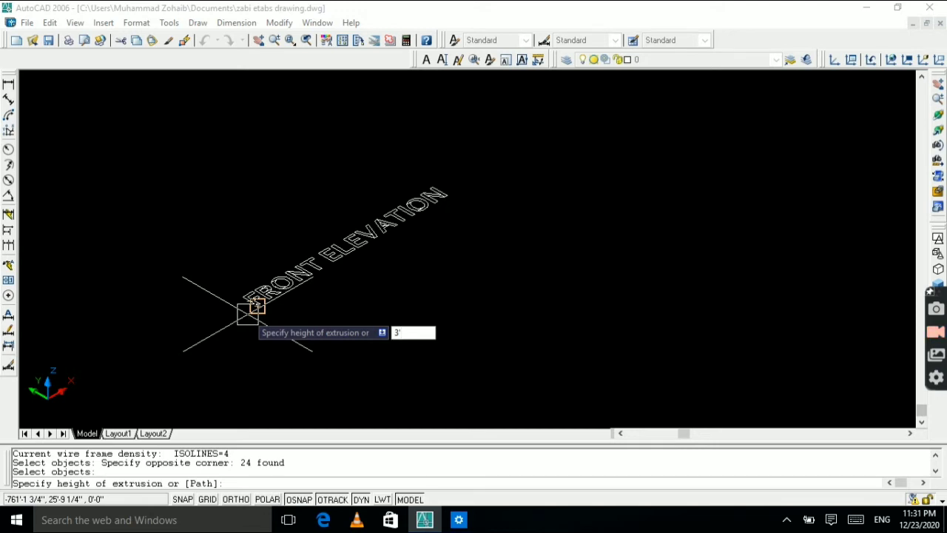
text(')
key(Return)
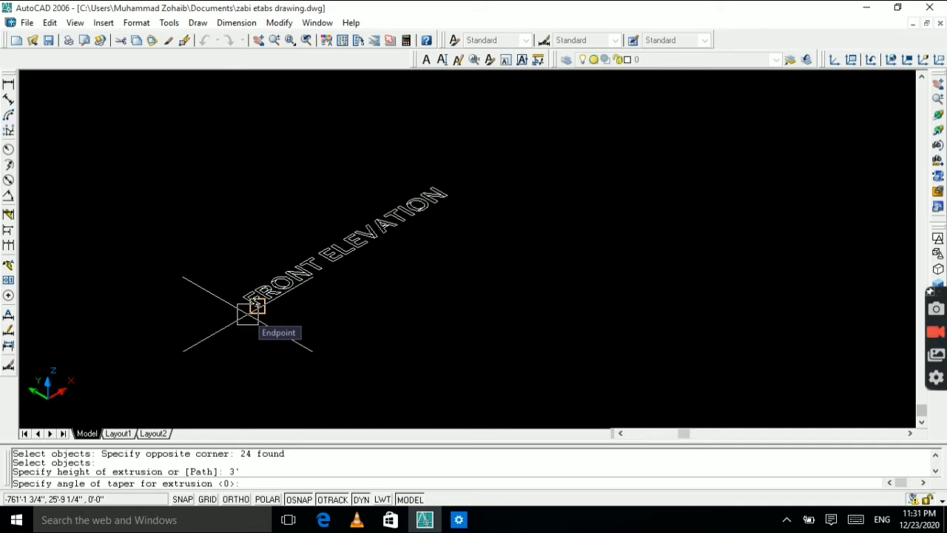
key(Return)
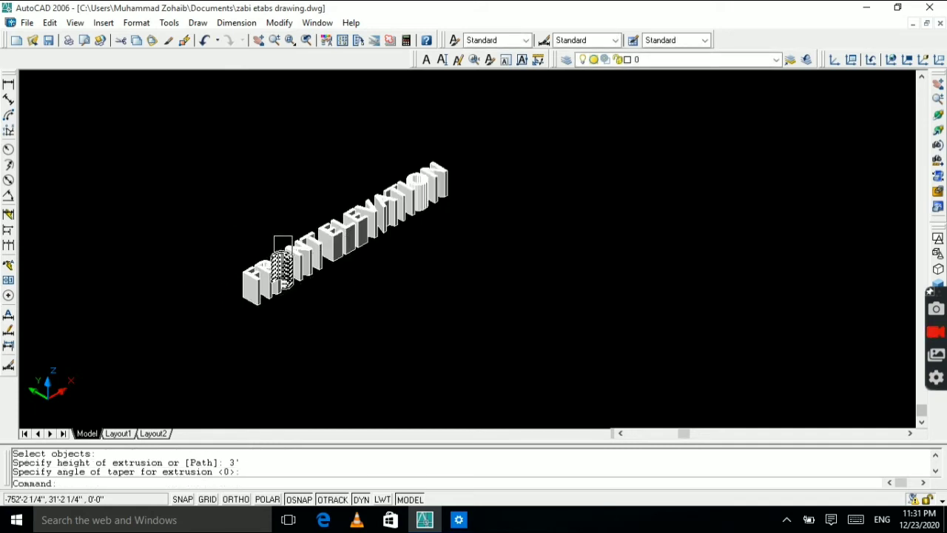
scroll(259, 251, up, 3)
scroll(248, 266, down, 1)
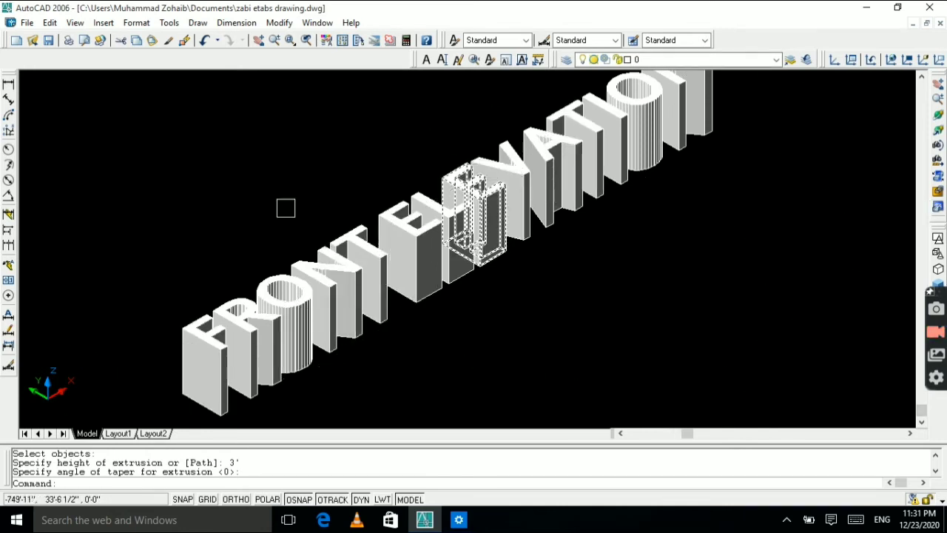
scroll(666, 247, down, 5)
click(754, 169)
click(515, 289)
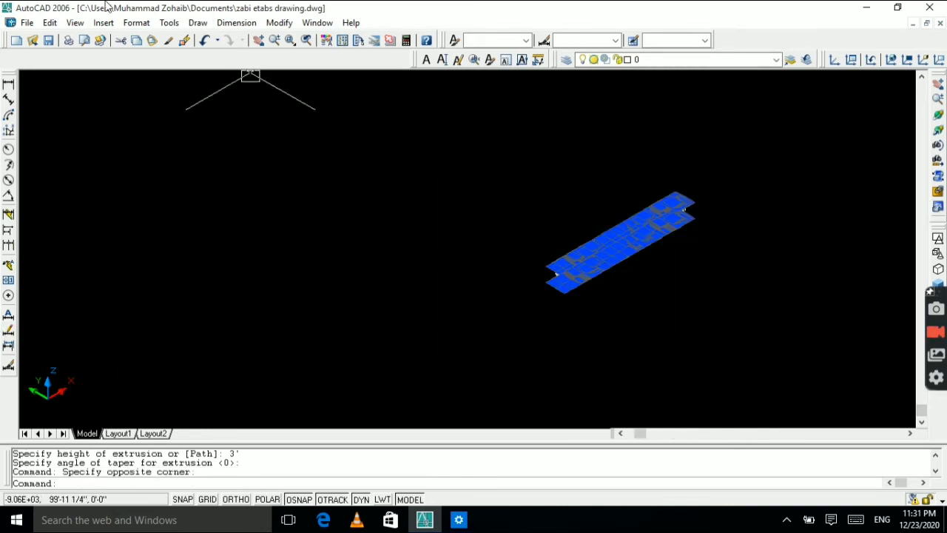
click(241, 160)
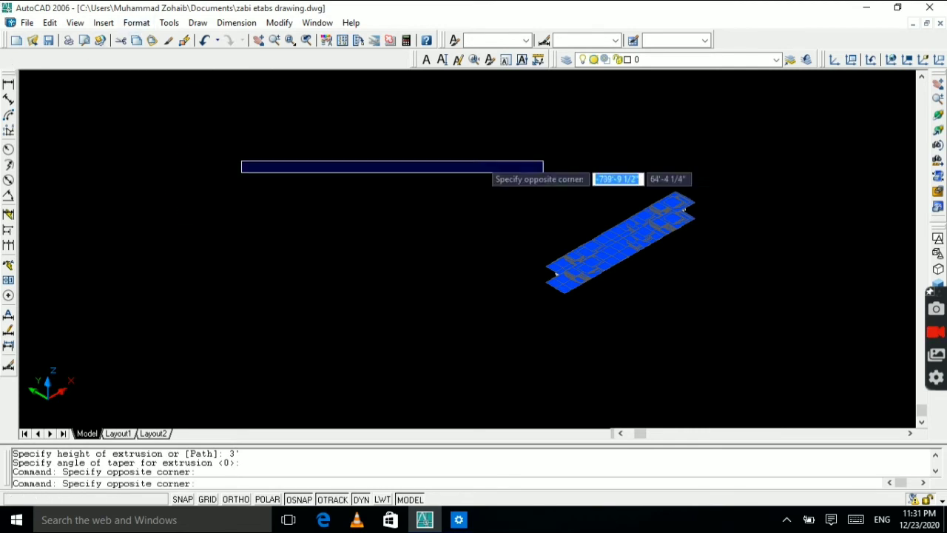
click(735, 181)
key(Escape)
key(Escape)
key(Escape)
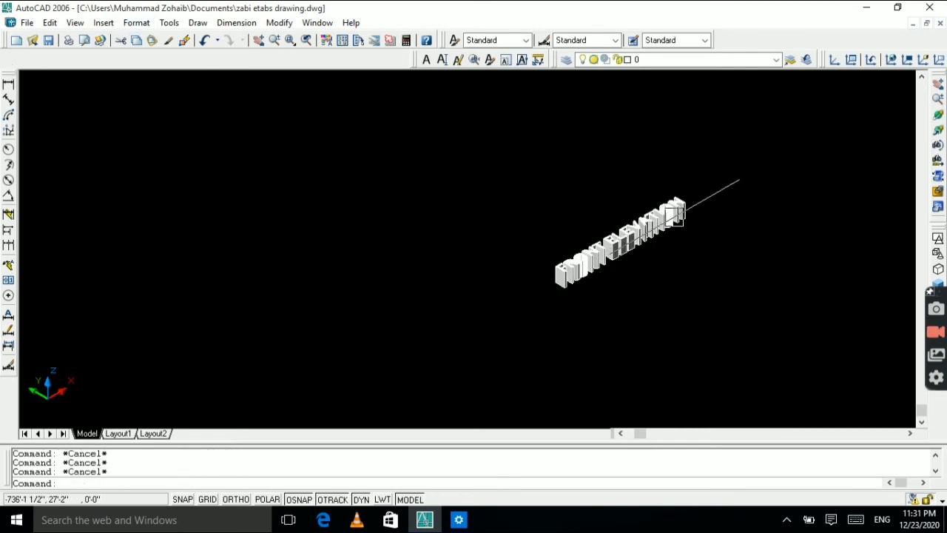
Step: Rotate the view with 3D Orbit until the extruded FRONT ELEVATION lettering faces forward and reads horizontally, and leave the orbit command
scroll(627, 264, up, 3)
scroll(627, 264, up, 3)
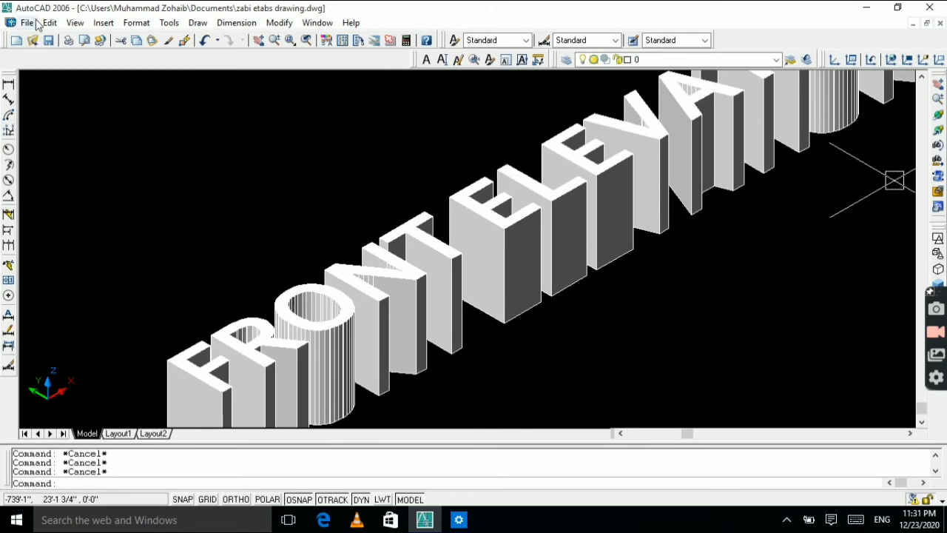
click(74, 22)
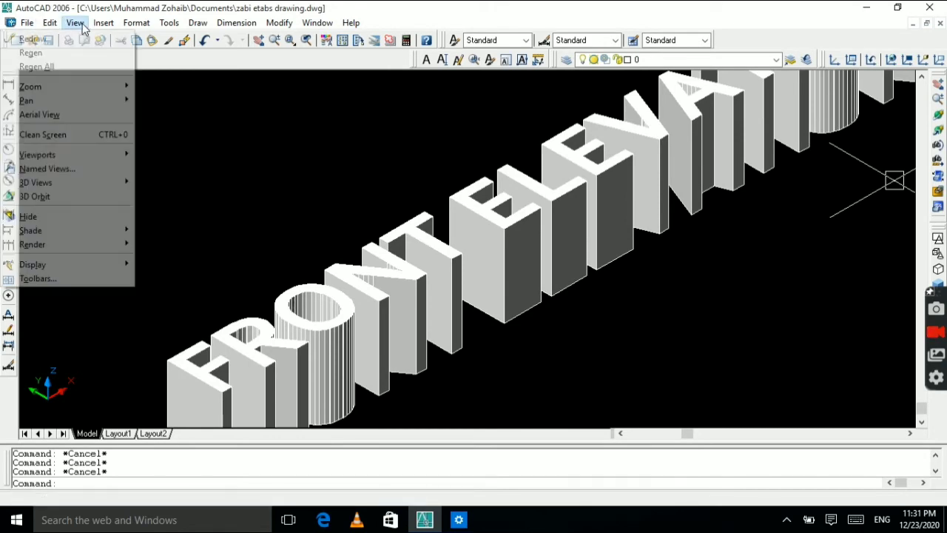
click(82, 197)
drag(450, 222, 389, 304)
drag(729, 381, 494, 292)
drag(777, 327, 798, 318)
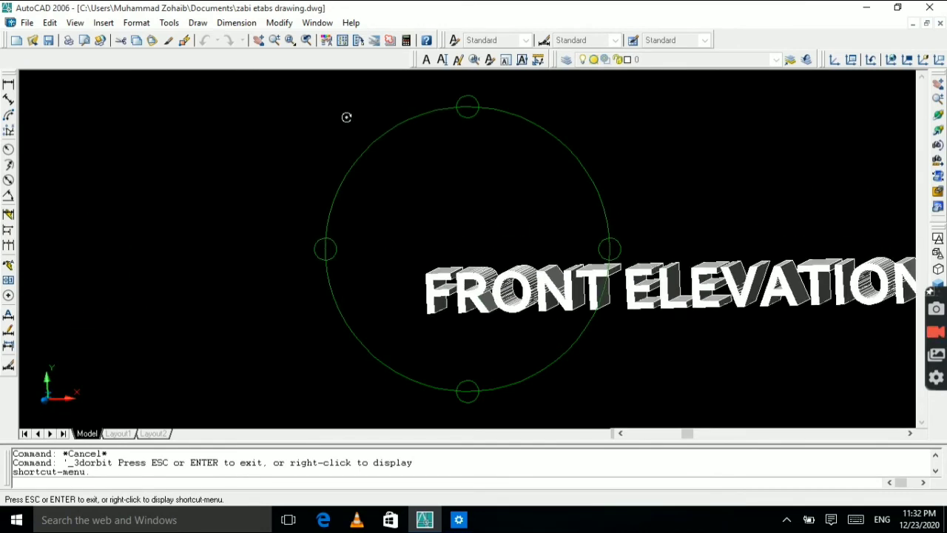
key(Escape)
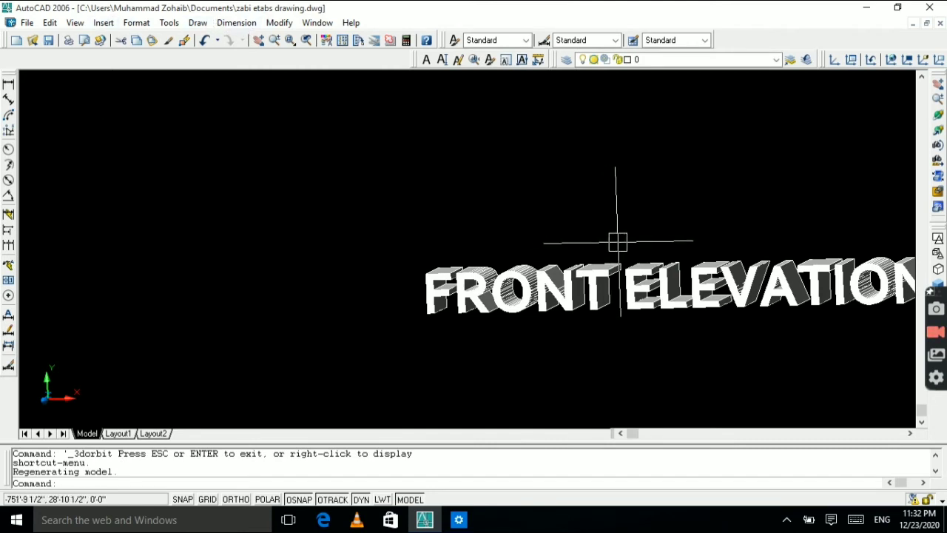
Step: Examine the front faces and side depth of the extruded FRONT ELEVATION letters from near and far
scroll(750, 274, down, 3)
scroll(786, 281, up, 4)
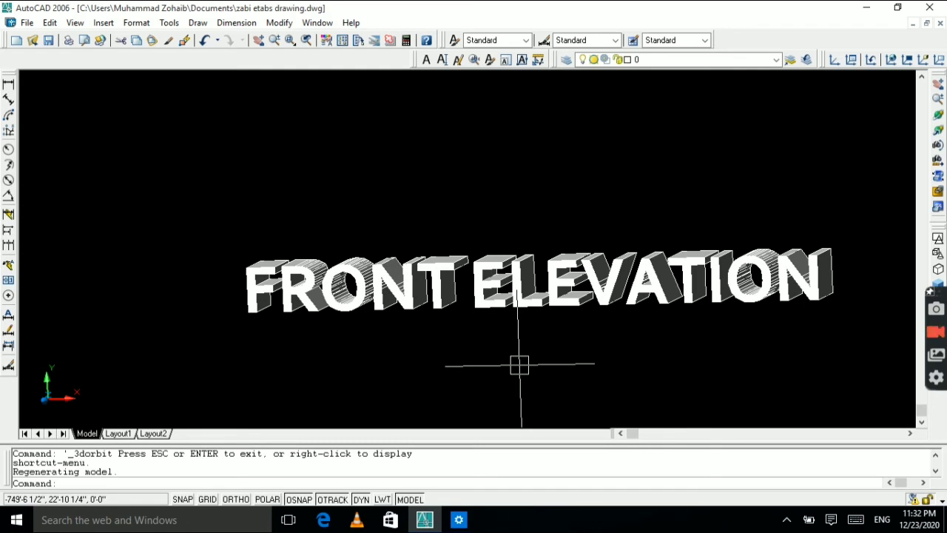
scroll(666, 328, down, 8)
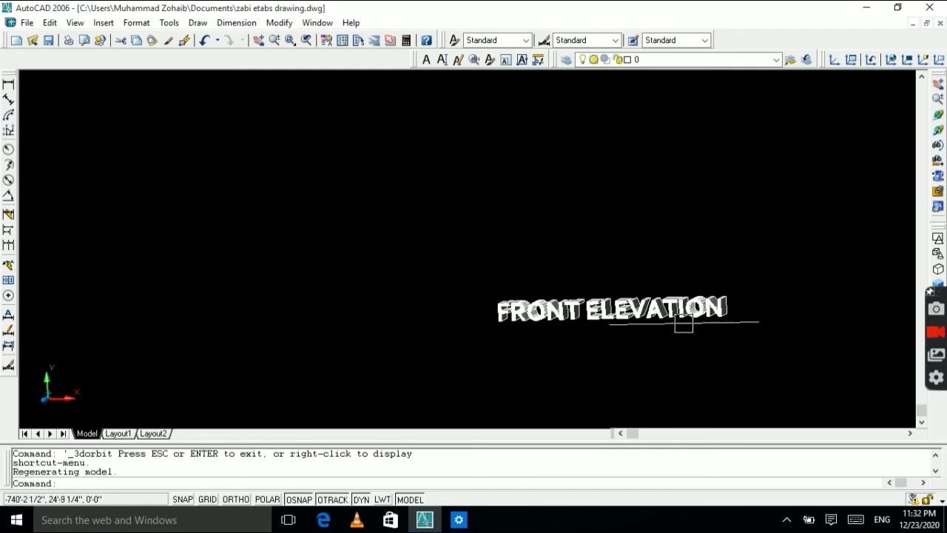
scroll(755, 329, up, 9)
scroll(208, 255, down, 3)
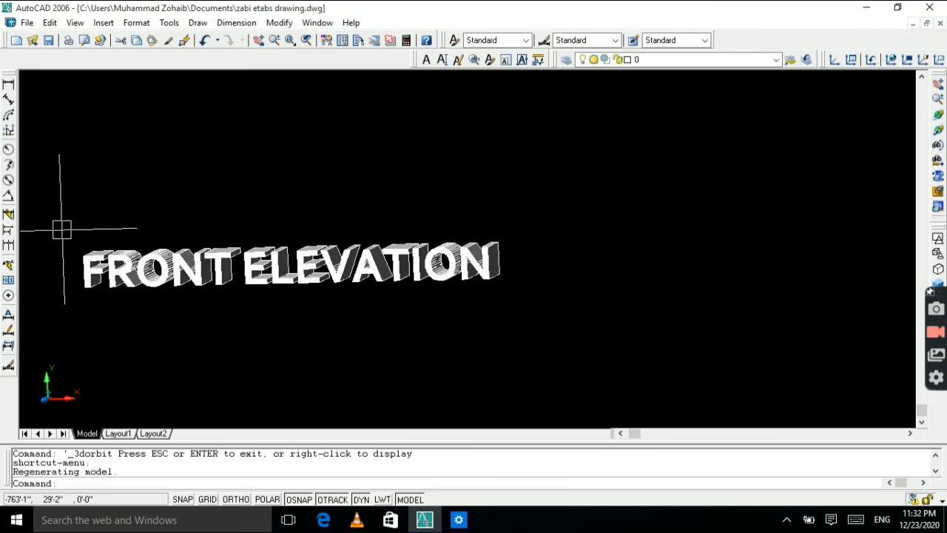
scroll(79, 264, up, 2)
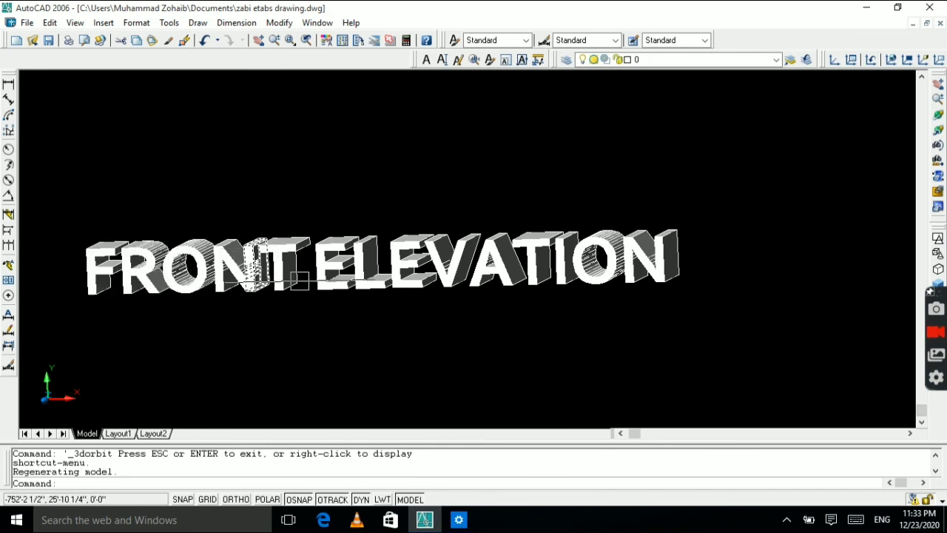
scroll(299, 279, up, 2)
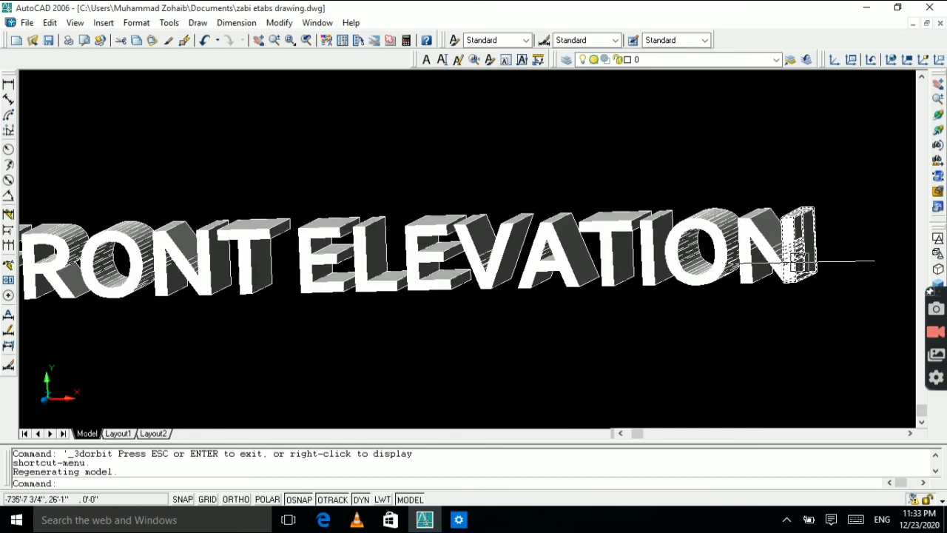